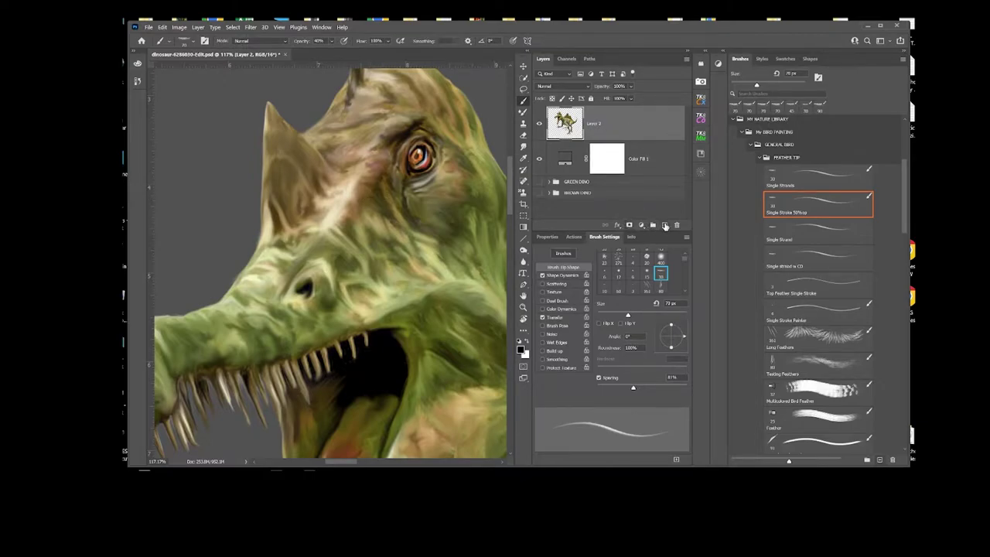
Add a new layer clipped to the painted dinosaur layer and set its blend mode to Soft Light.
left_click(665, 225)
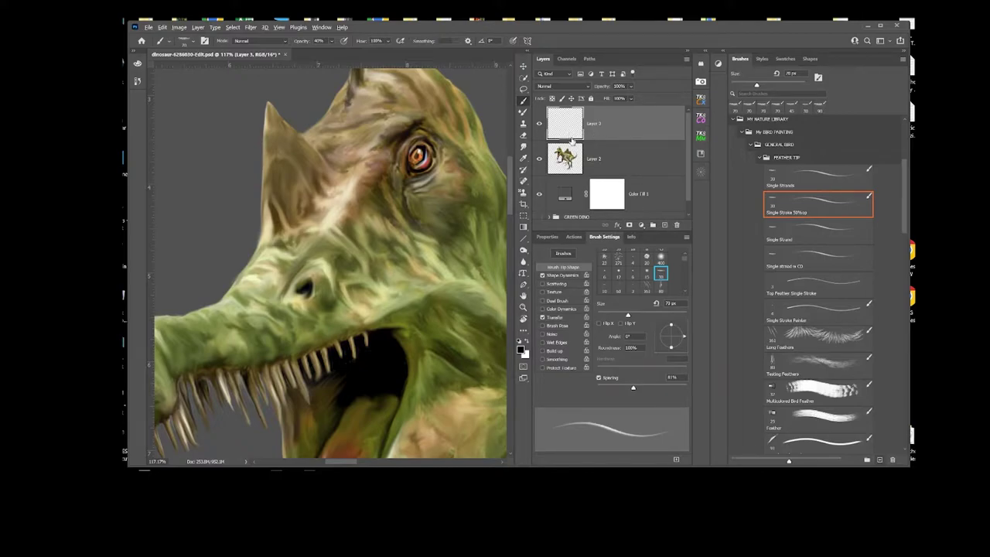
left_click_drag(570, 134, 573, 174)
left_click_drag(661, 129, 676, 224)
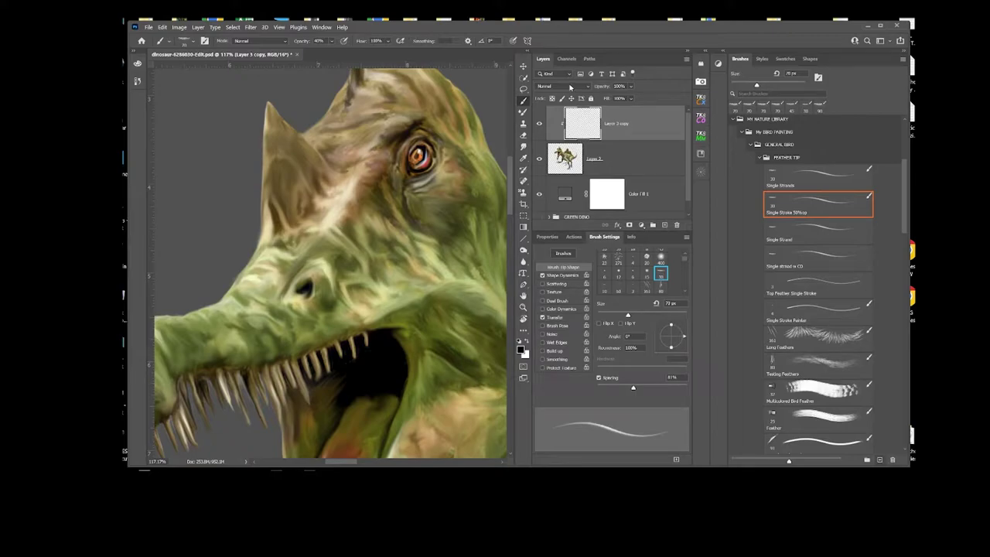
left_click(573, 89)
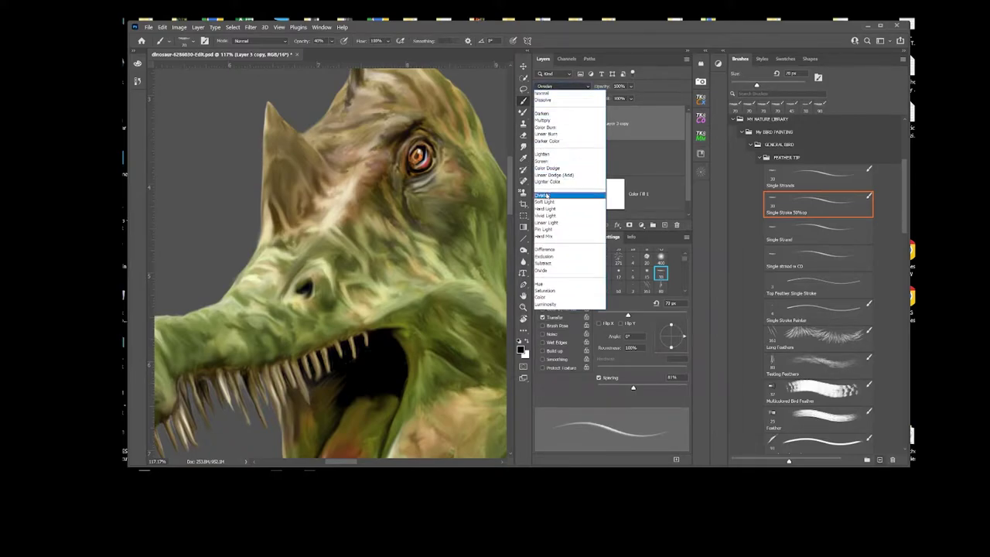
left_click(549, 203)
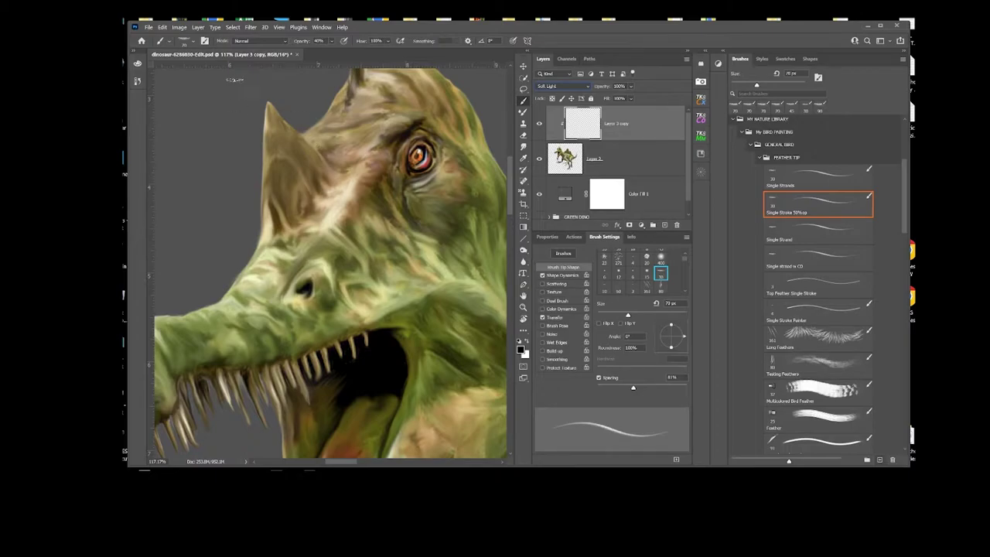
Resize the Single Stroke brush to 57 px.
right_click(237, 147, "alt")
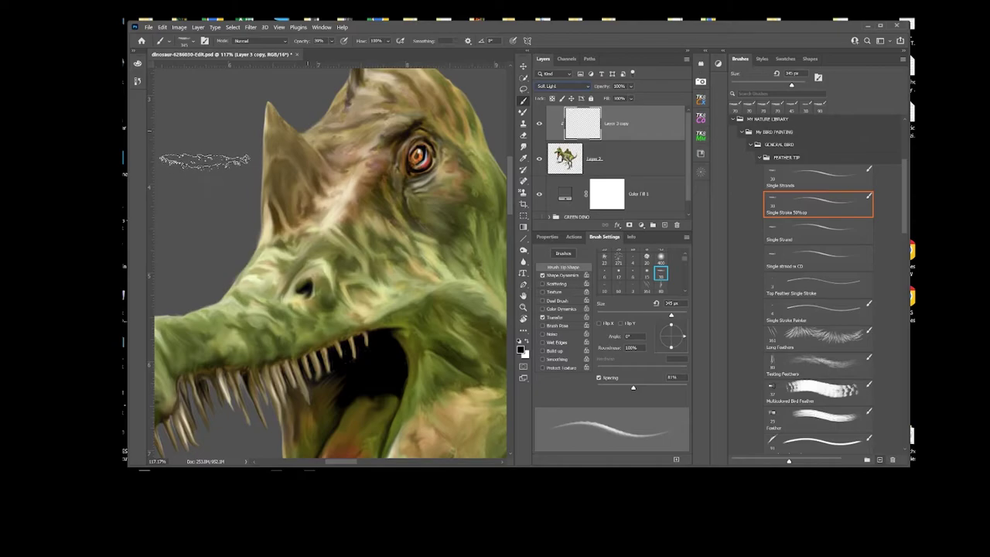
right_click(210, 164, "alt")
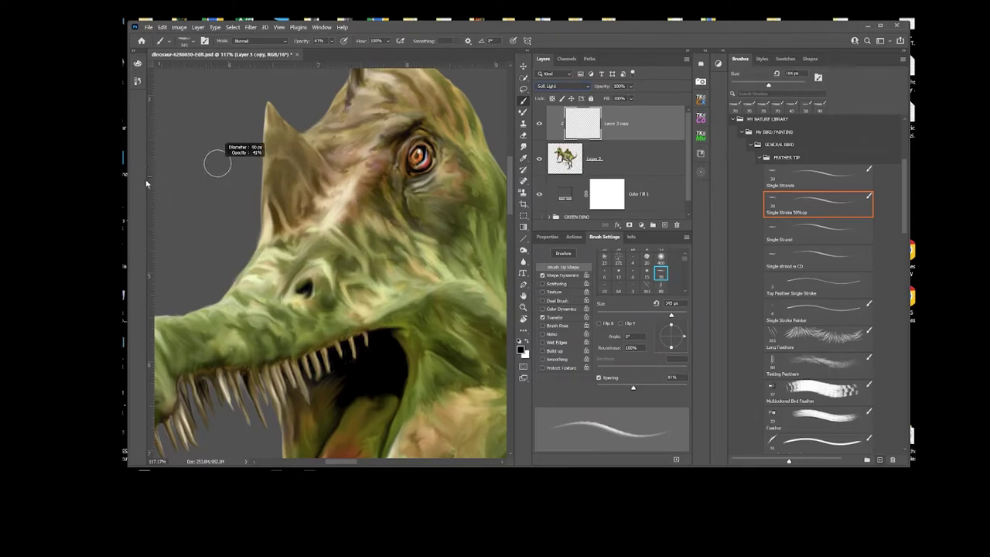
right_click(219, 162, "alt")
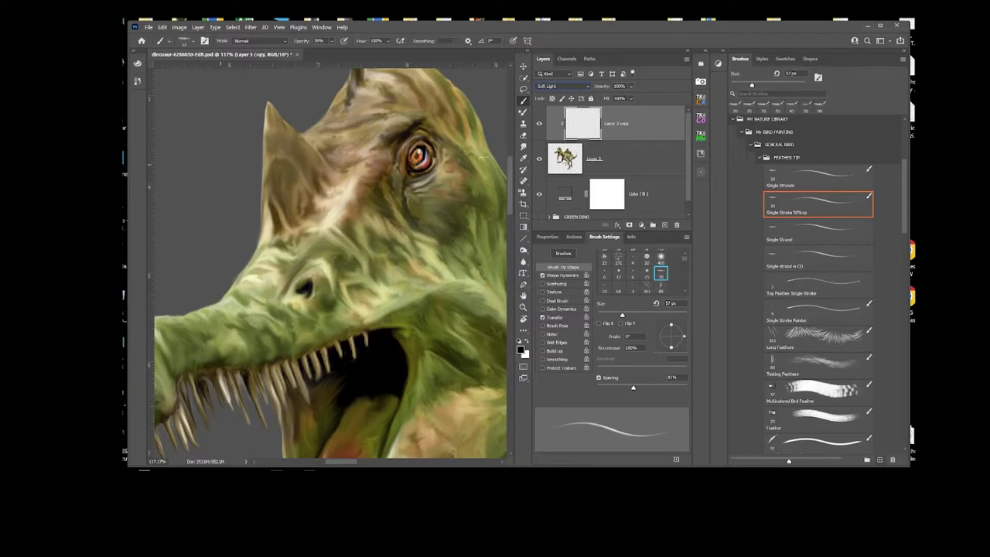
mouse_move(511, 177)
left_mouse_down()
mouse_move(516, 164)
mouse_move(514, 190)
mouse_move(511, 177)
left_mouse_up()
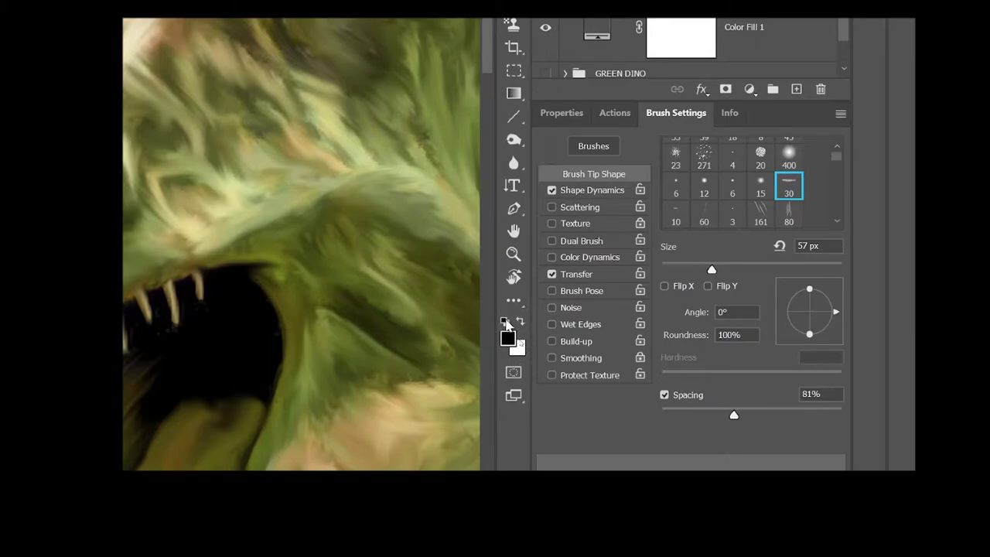
Reset the colours to default black and white, with white as the foreground for highlights around the eye.
left_click(522, 324)
left_click(505, 322)
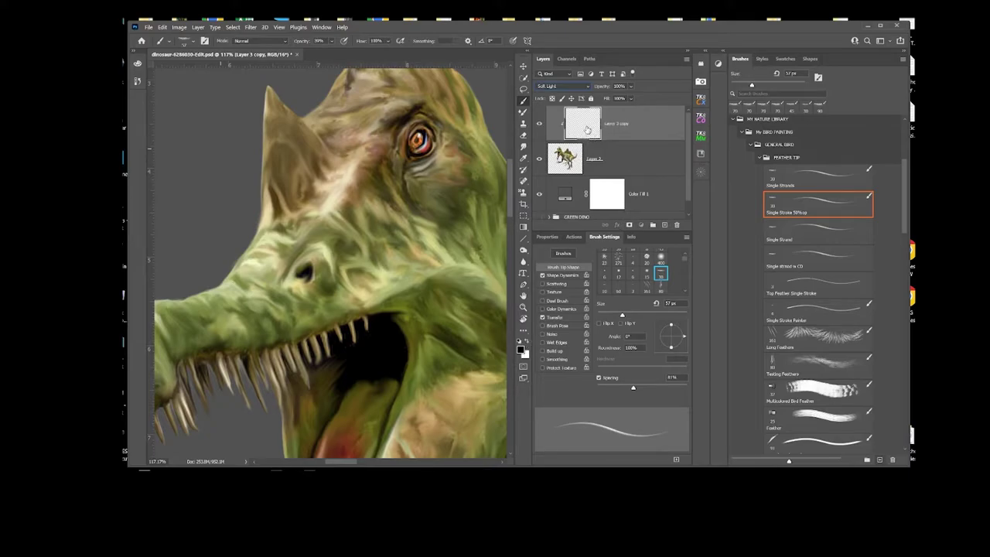
left_click(527, 342)
left_click_drag(426, 169, 410, 174)
Try a brown sampled from the dinosaur's skin as the brush colour, and return to default white.
left_click(138, 65)
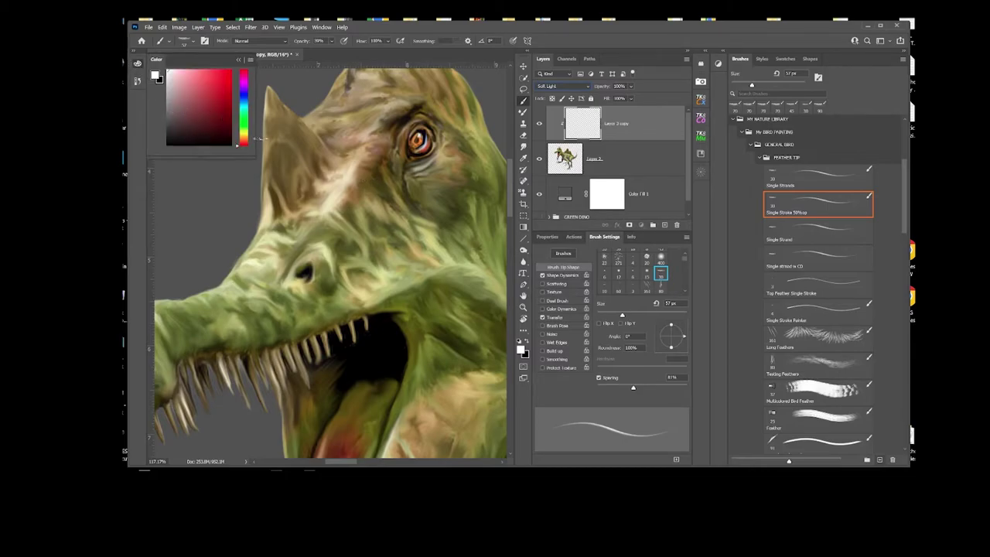
left_click(375, 159, "alt")
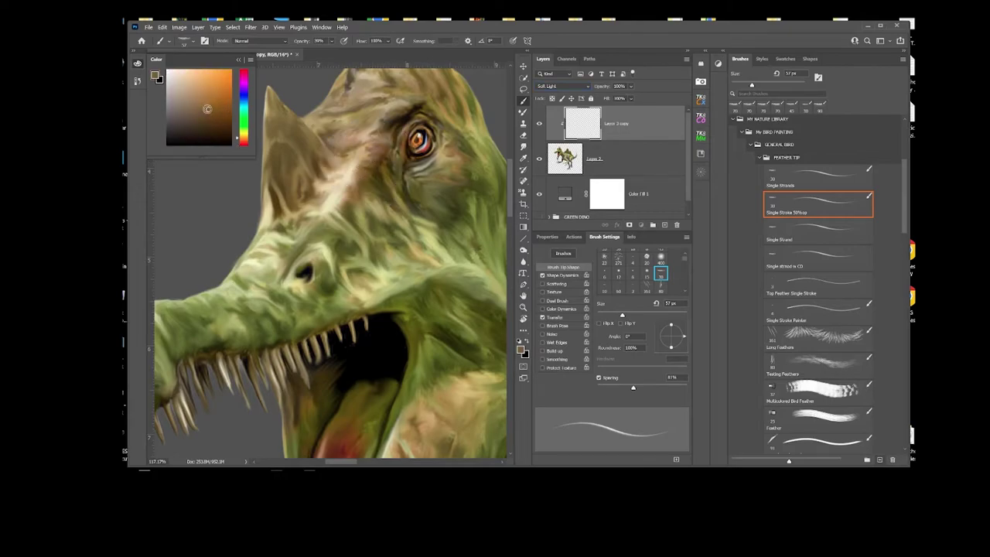
mouse_move(207, 109)
left_mouse_down()
mouse_move(193, 106)
mouse_move(200, 101)
left_mouse_up()
left_click(519, 341)
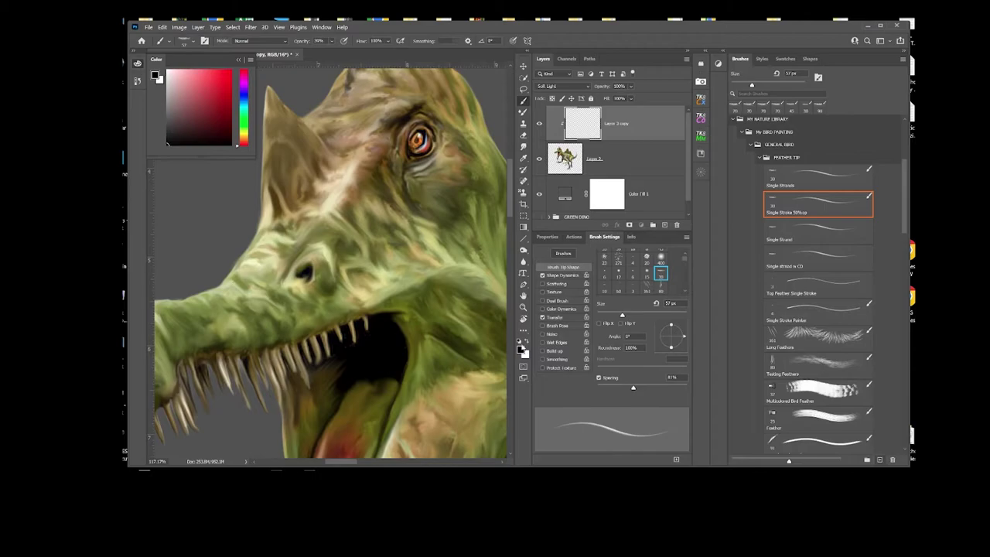
left_click(525, 341)
left_click(239, 61)
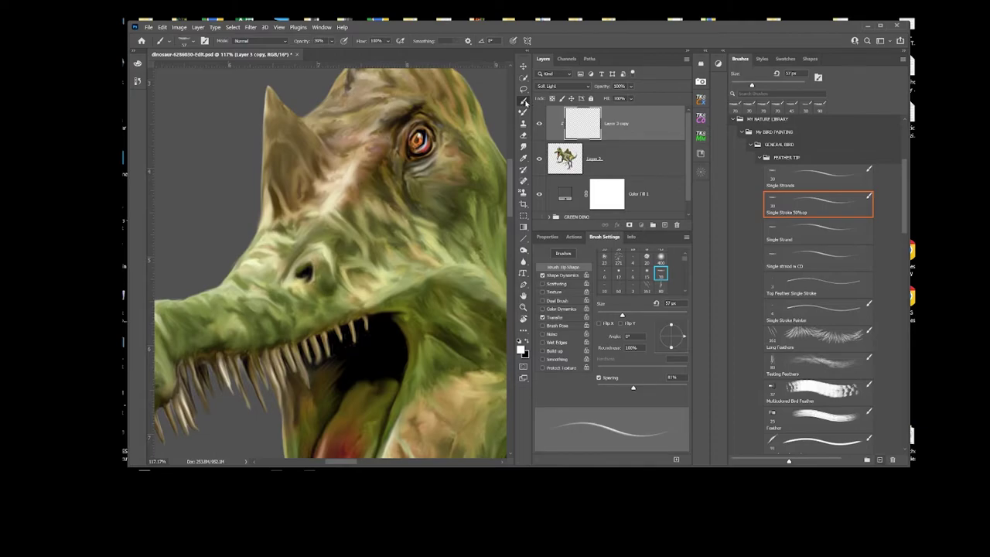
Try lowering the brush opacity, and return to the regular Brush tool.
left_click(331, 42)
left_click_drag(340, 52, 315, 57)
key("Return")
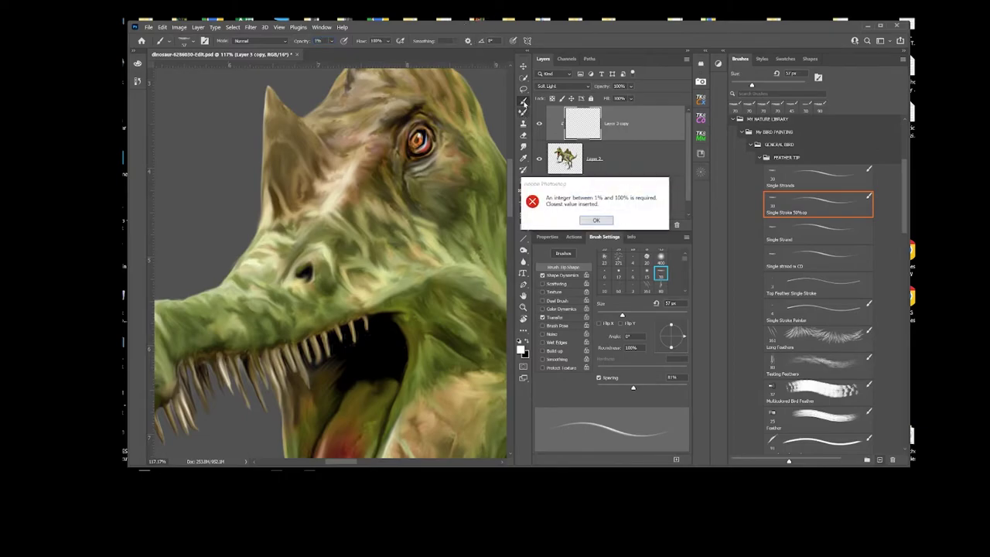
left_click(604, 223)
key("period")
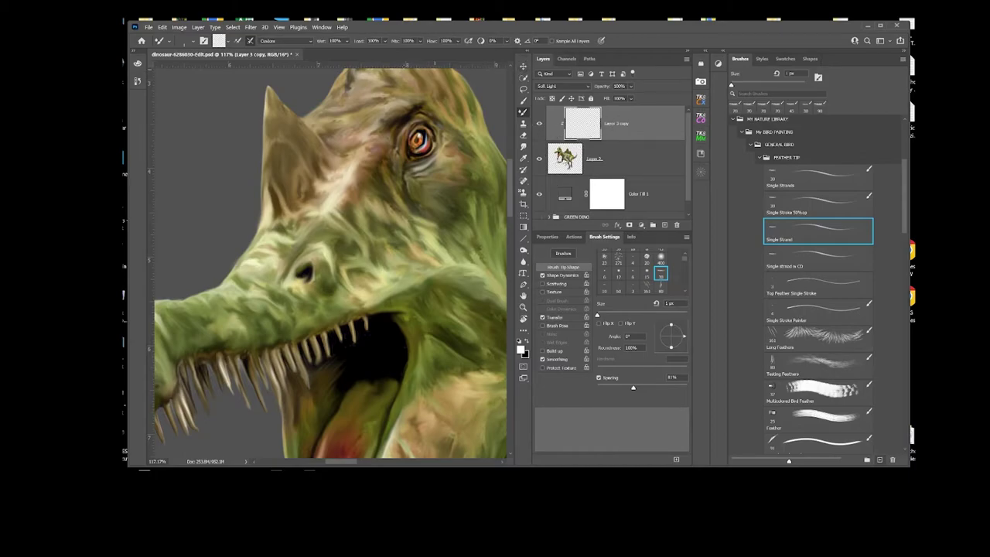
left_click(526, 102)
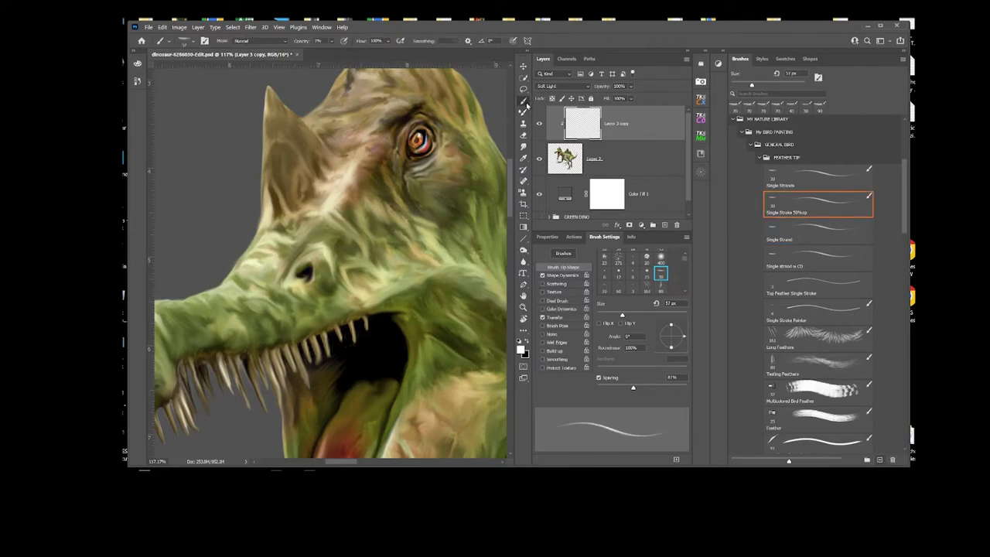
Set the brush opacity to 60% and enlarge the brush to 80 px for painting the highlights.
key("0")
key("4")
key("6")
key("bracketright")
key("bracketright")
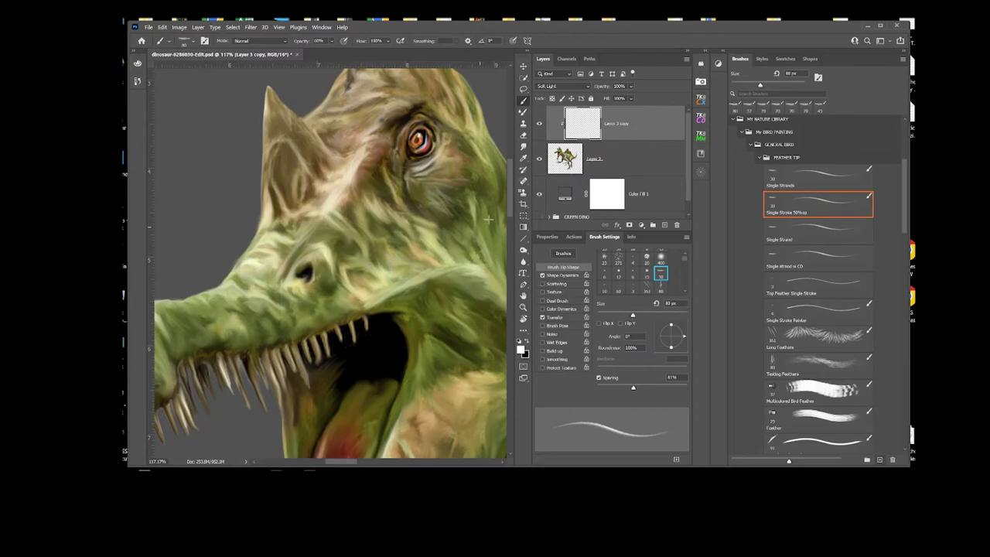
Switch the foreground colour to black with 40% brush opacity for shading the dinosaur's head and jaw.
left_click_drag(455, 314, 346, 303)
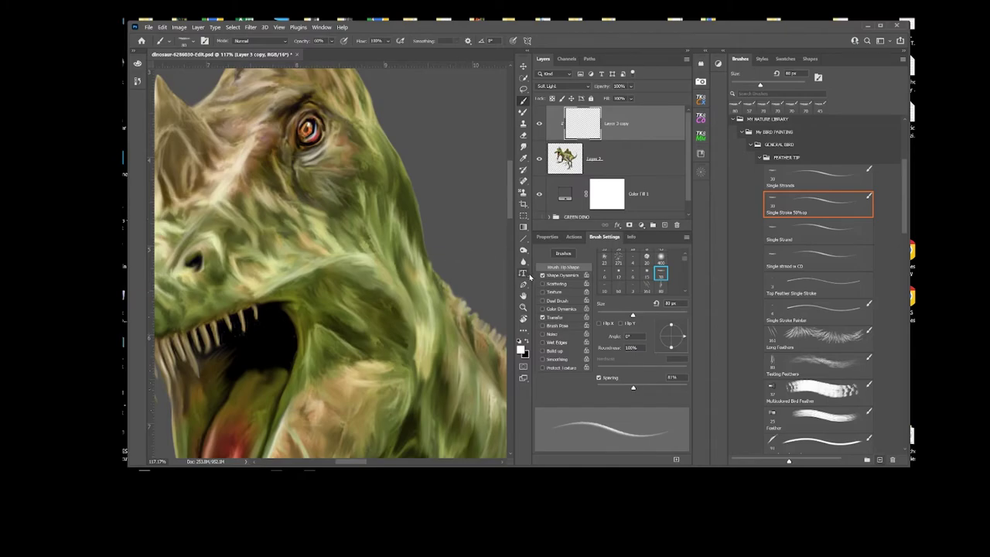
key("x")
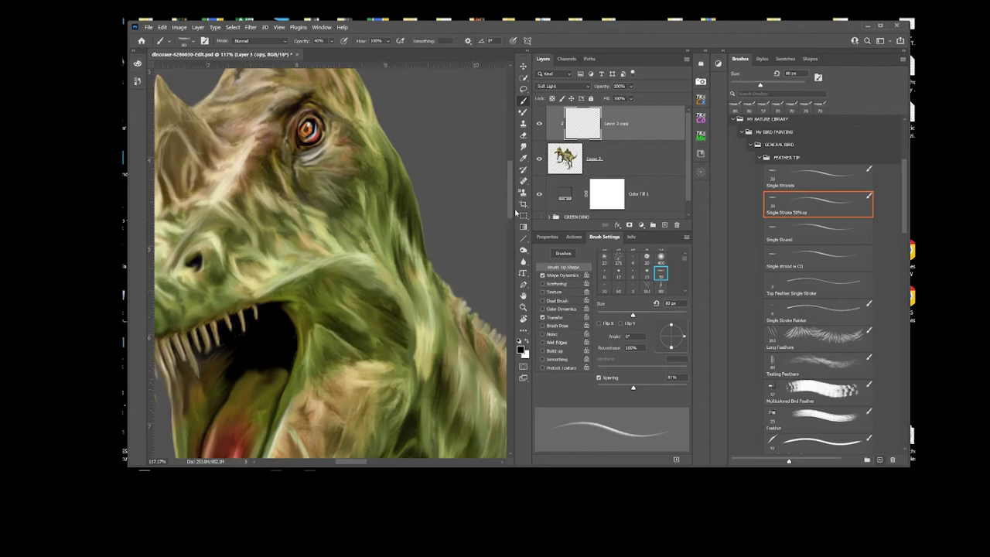
scroll(416, 221, "down", 5)
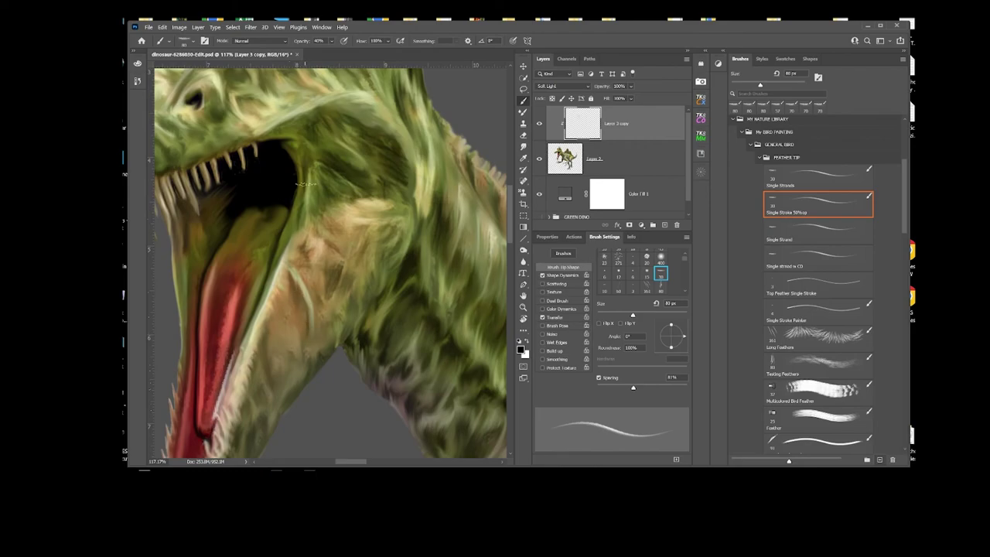
left_click_drag(510, 213, 510, 194)
left_click_drag(358, 462, 349, 464)
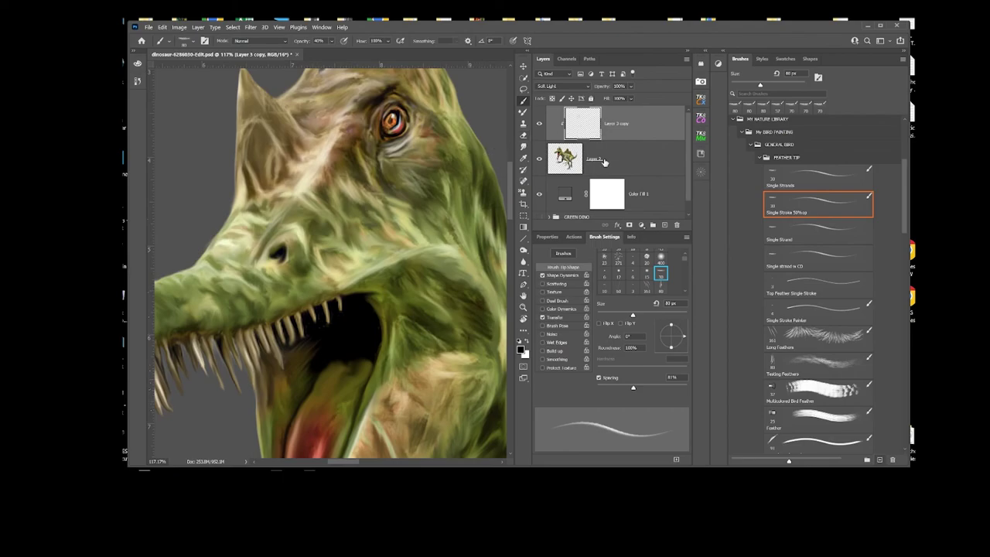
Compare the dinosaur with the Soft Light layer hidden and shown, and with the layer's opacity reduced to 79% and back at 100%.
left_click(539, 125)
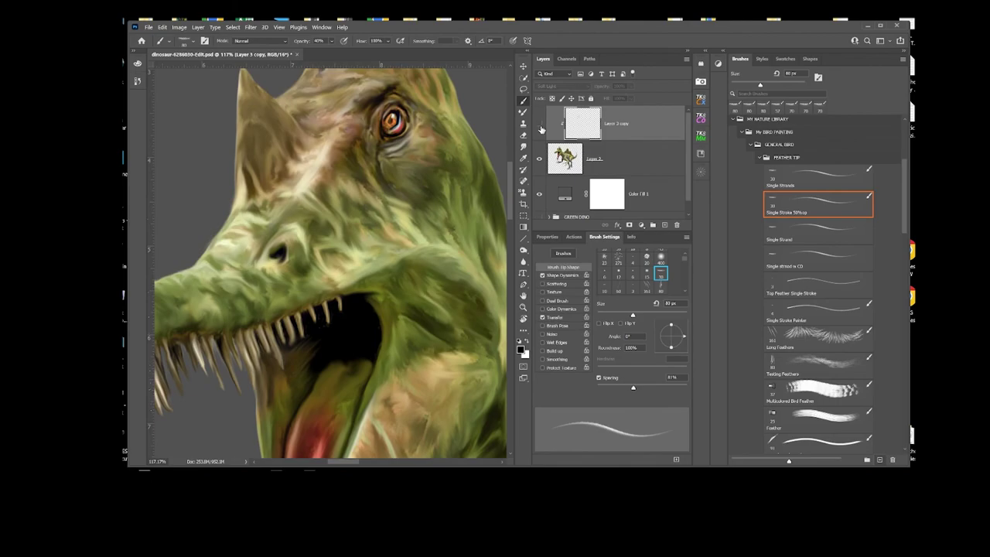
left_click(540, 126)
left_click(539, 125)
left_click(539, 125)
left_click(540, 126)
left_click(540, 125)
left_click_drag(606, 87, 591, 99)
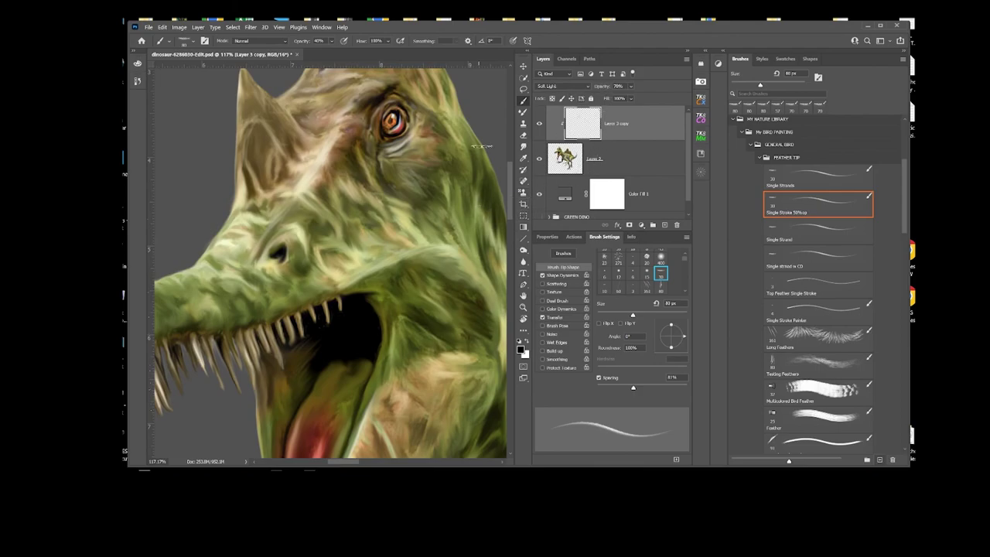
left_click_drag(600, 86, 609, 92)
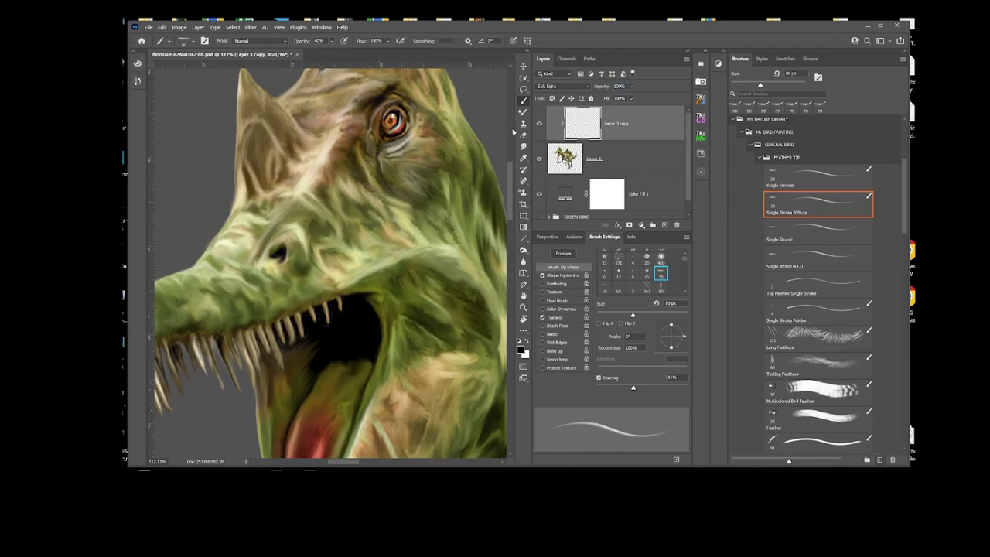